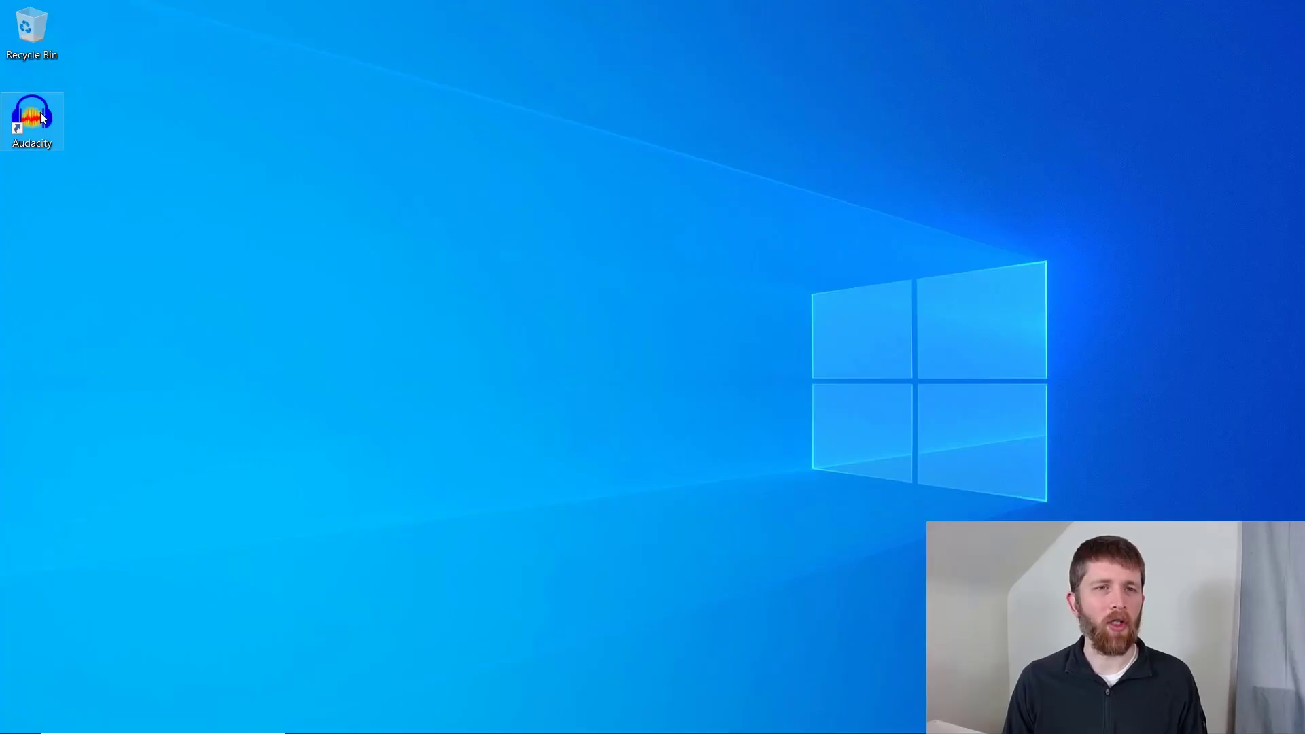
Launch the installed Audacity, confirm version 3.0.2 in the Welcome dialog, and dismiss it.
double_click(42, 118)
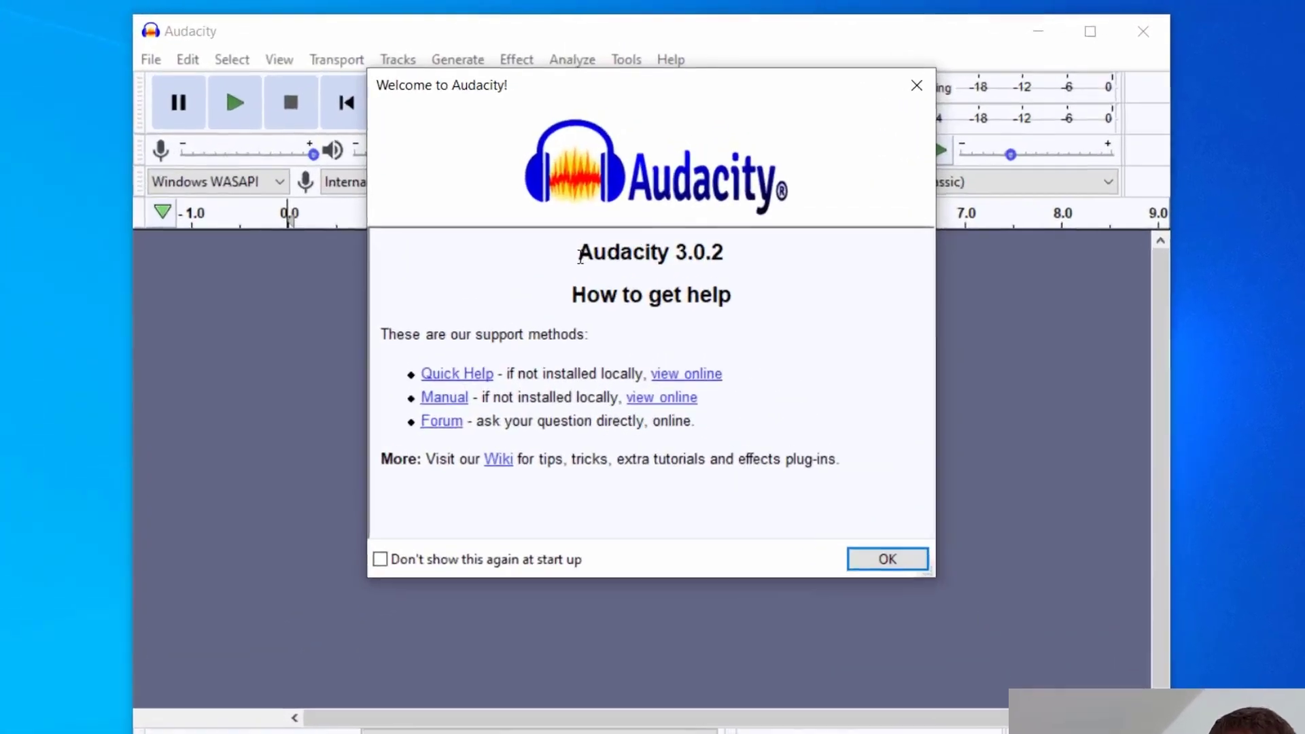
left_click_drag(600, 191, 633, 192)
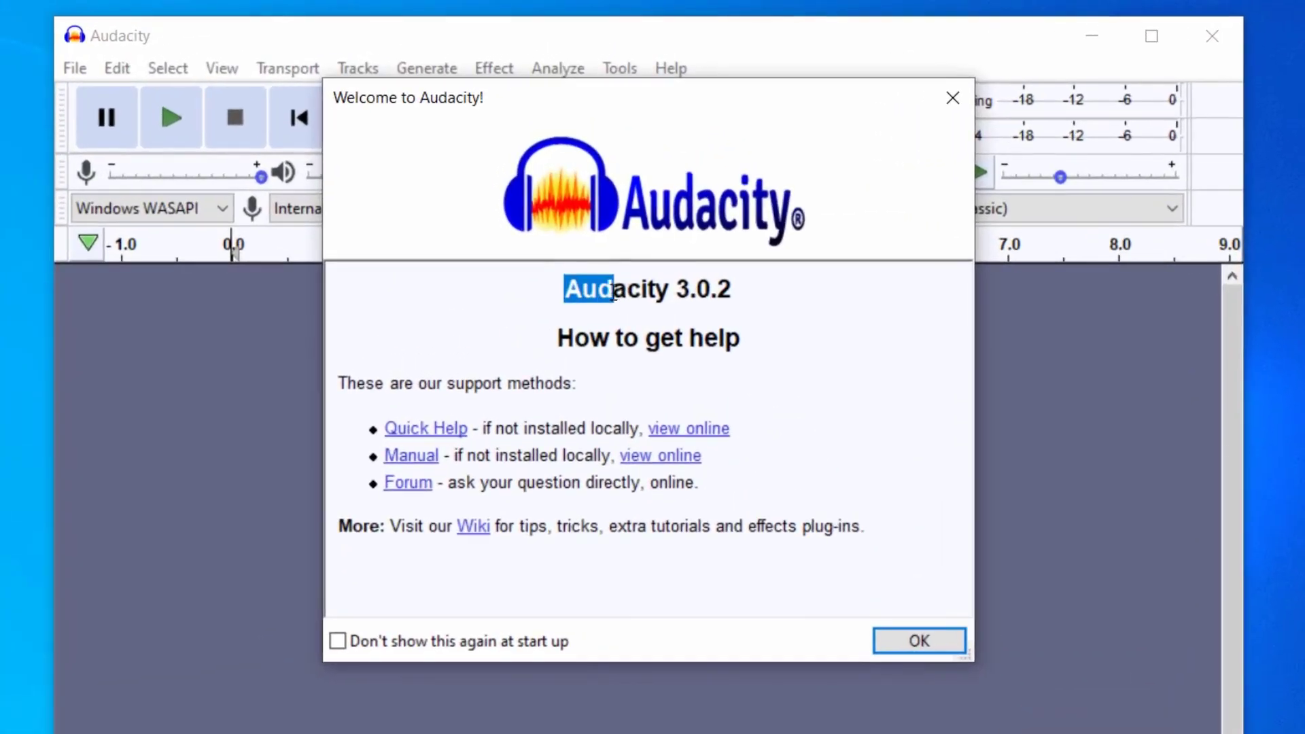
left_click_drag(613, 291, 733, 293)
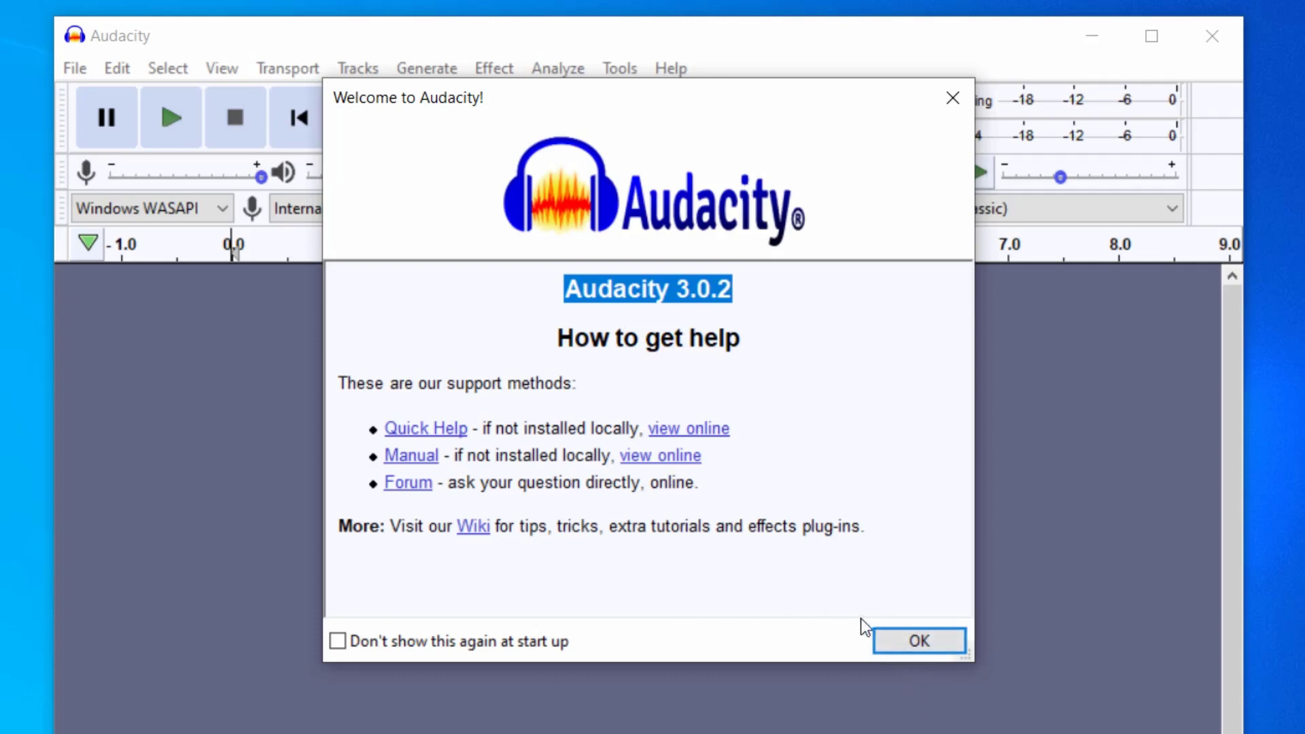
left_click(918, 640)
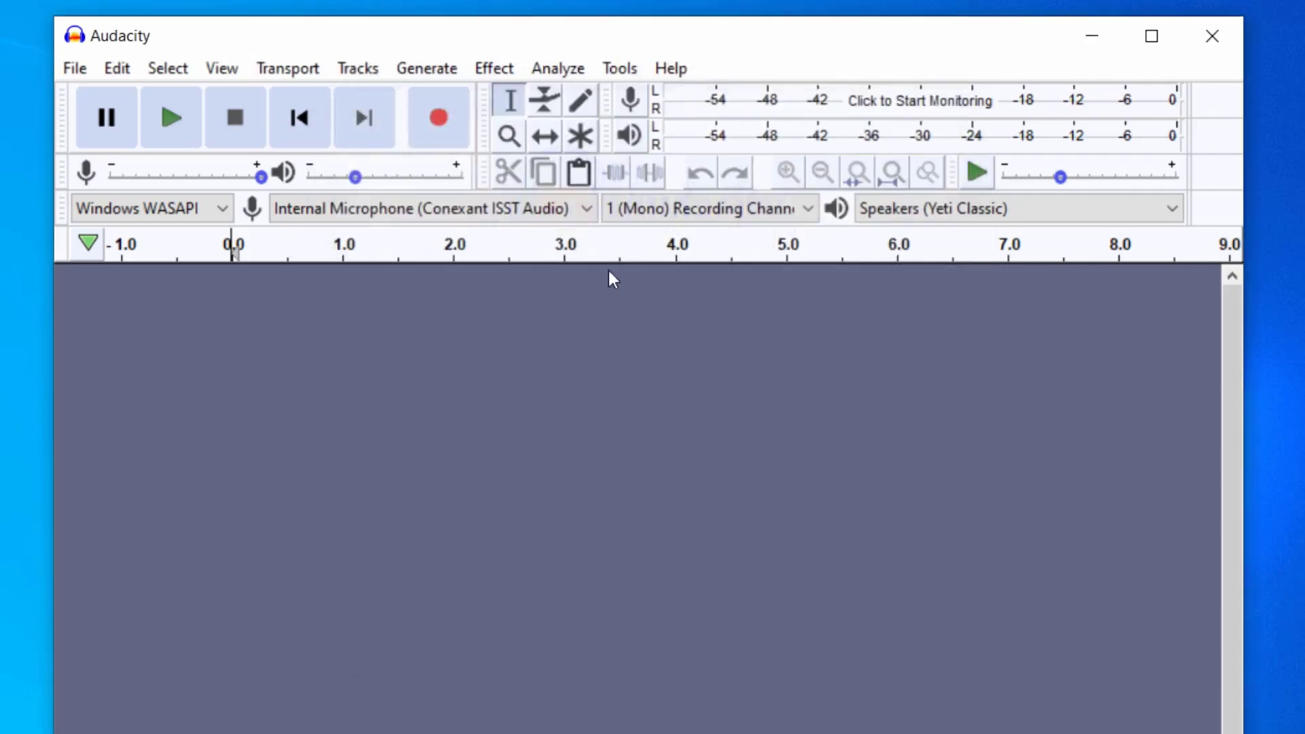
left_click(671, 70)
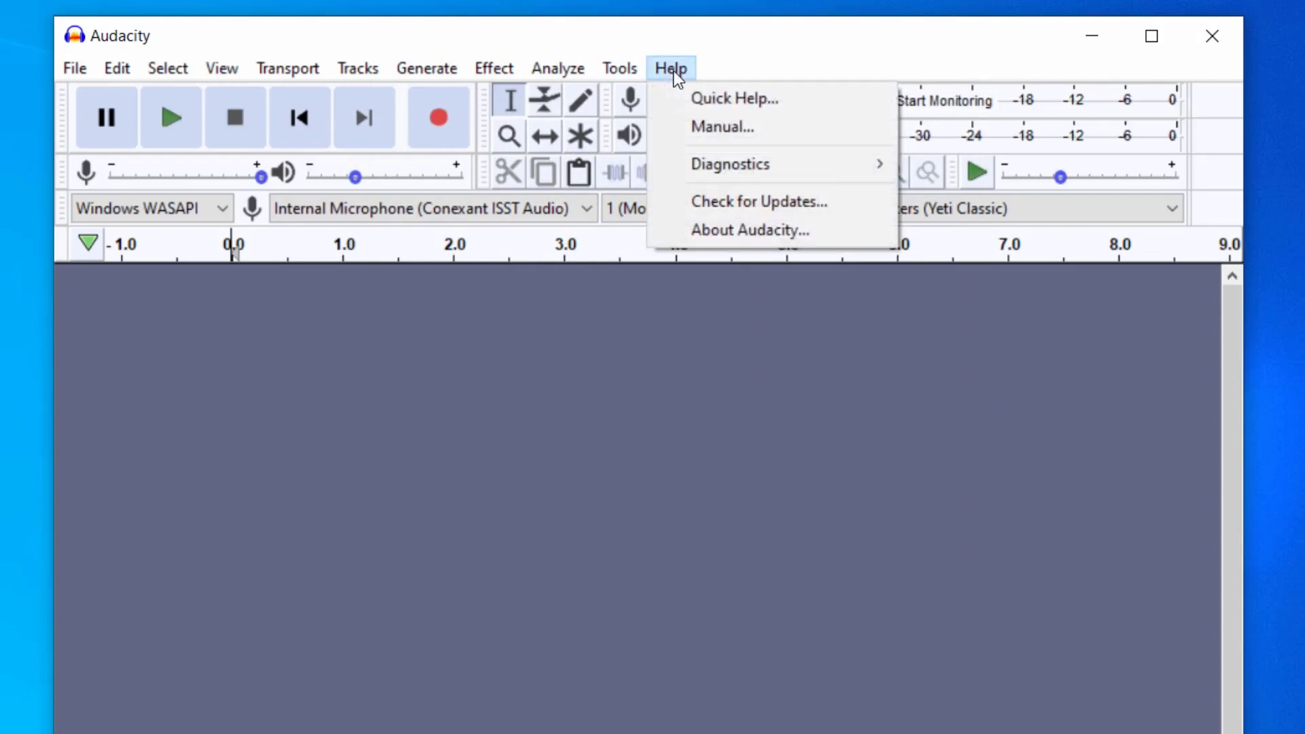
Check for updates and download the Audacity 3.2.4 Windows installer from the website.
left_click(719, 200)
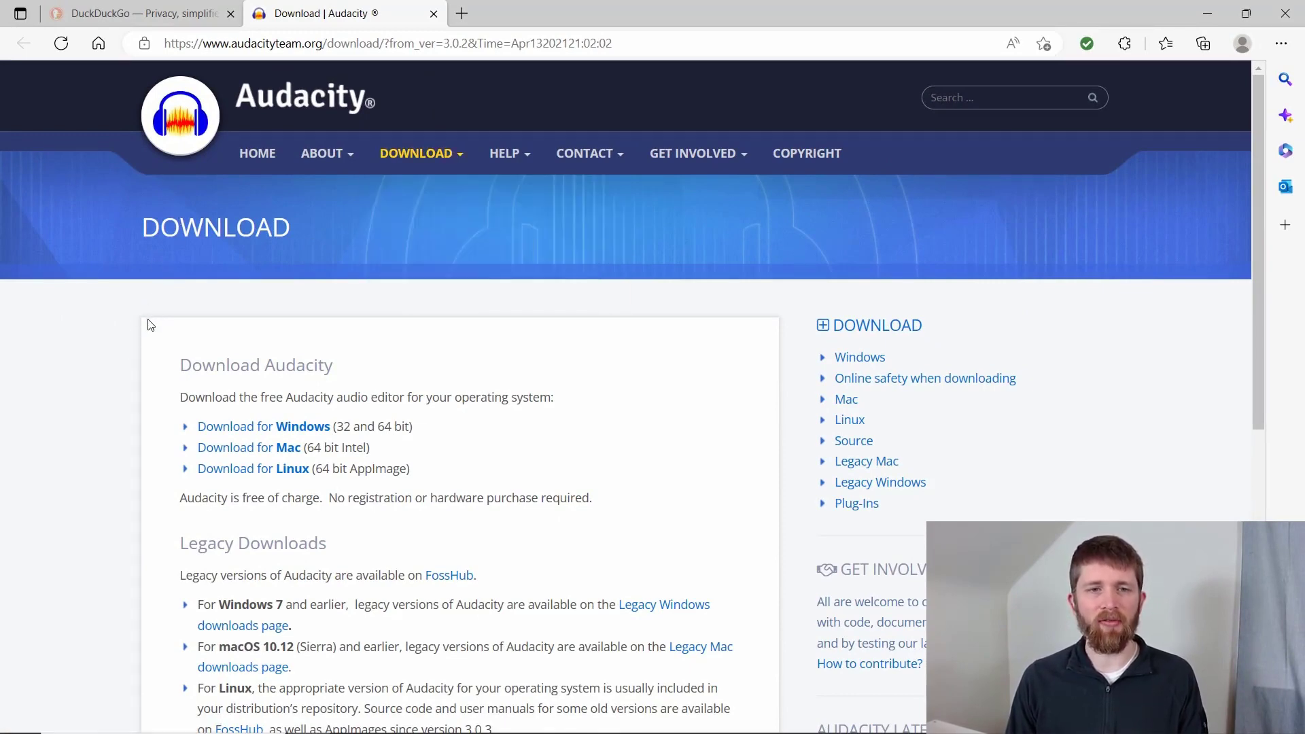
scroll(149, 326, "down", 1)
scroll(150, 326, "down", 3)
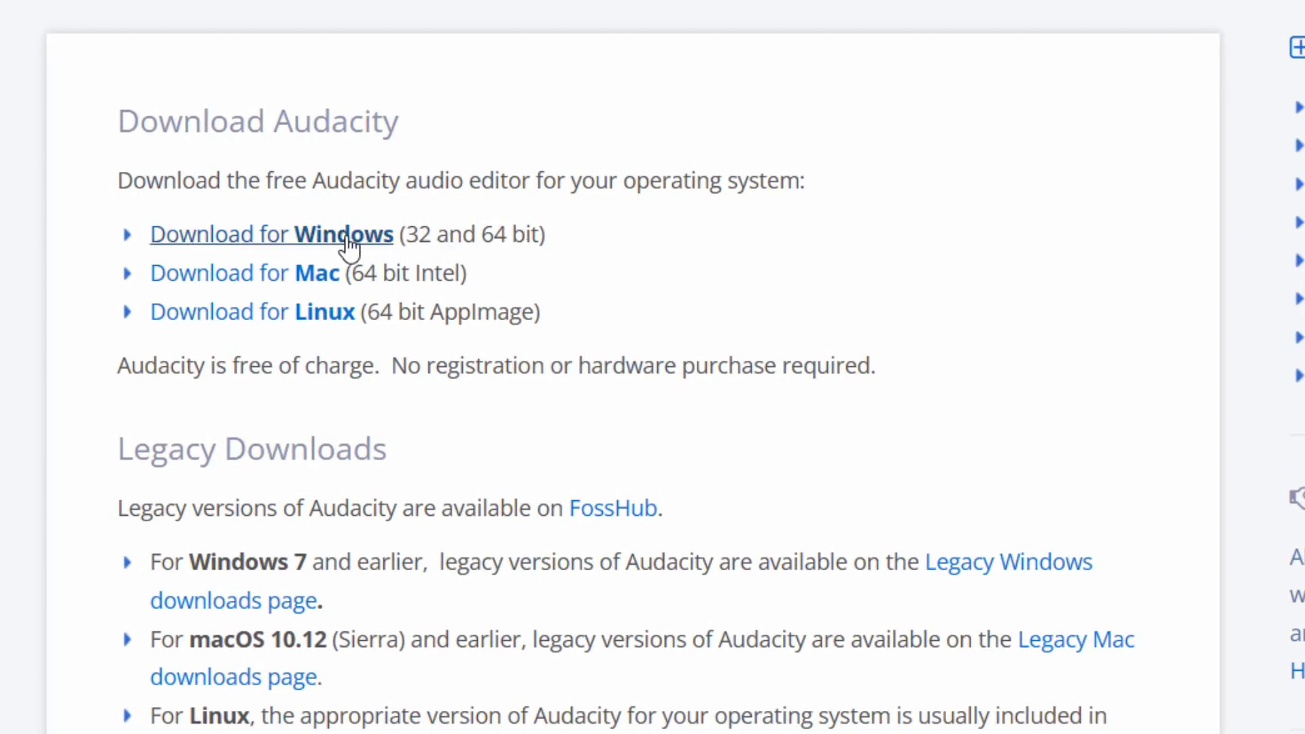
left_click(351, 244)
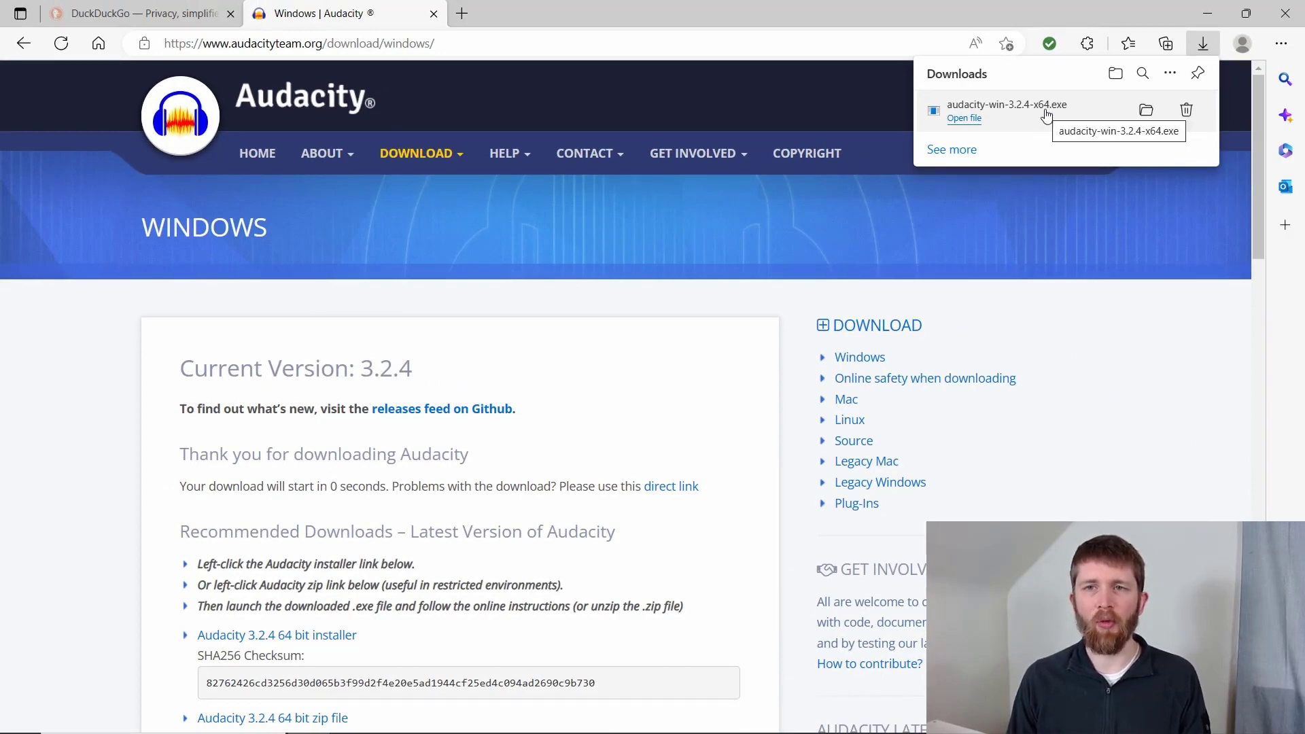
Locate audacity-win-3.2.4-x64 in the Downloads folder and run the installer.
left_click(1145, 111)
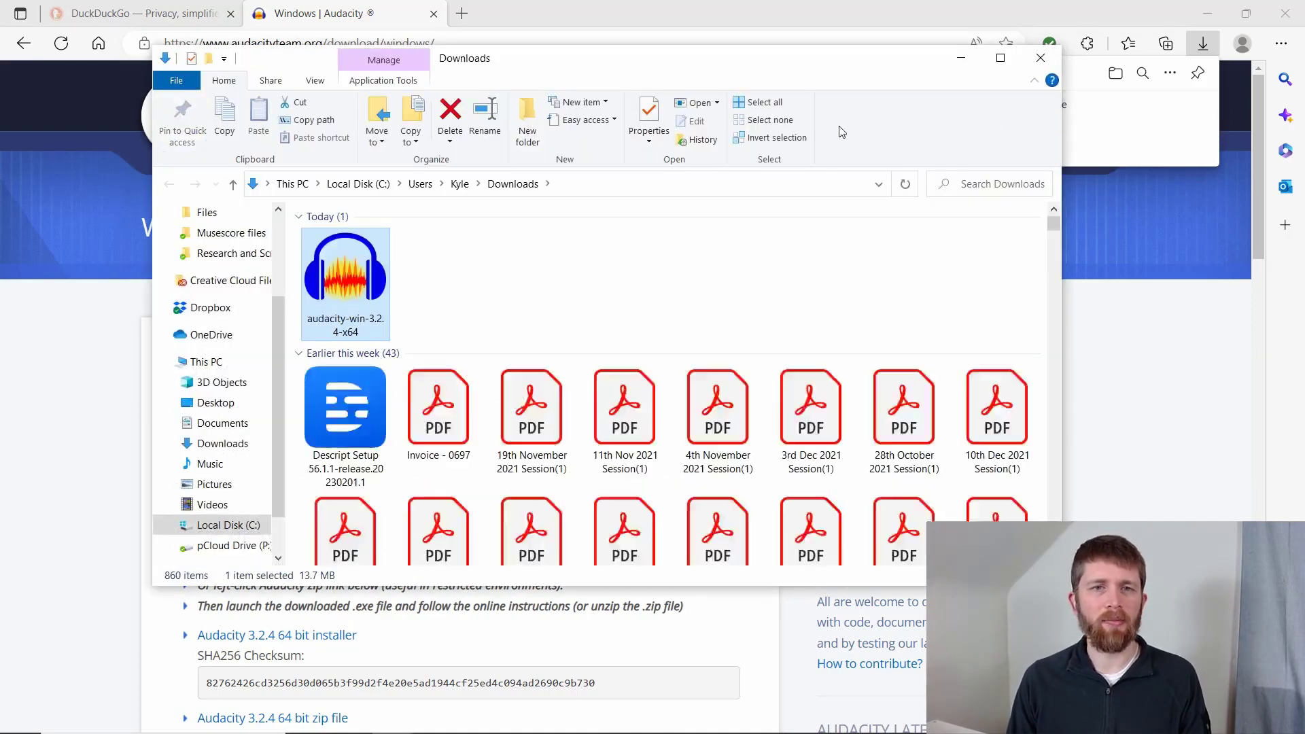
scroll(204, 374, "up", 5)
left_click(219, 275)
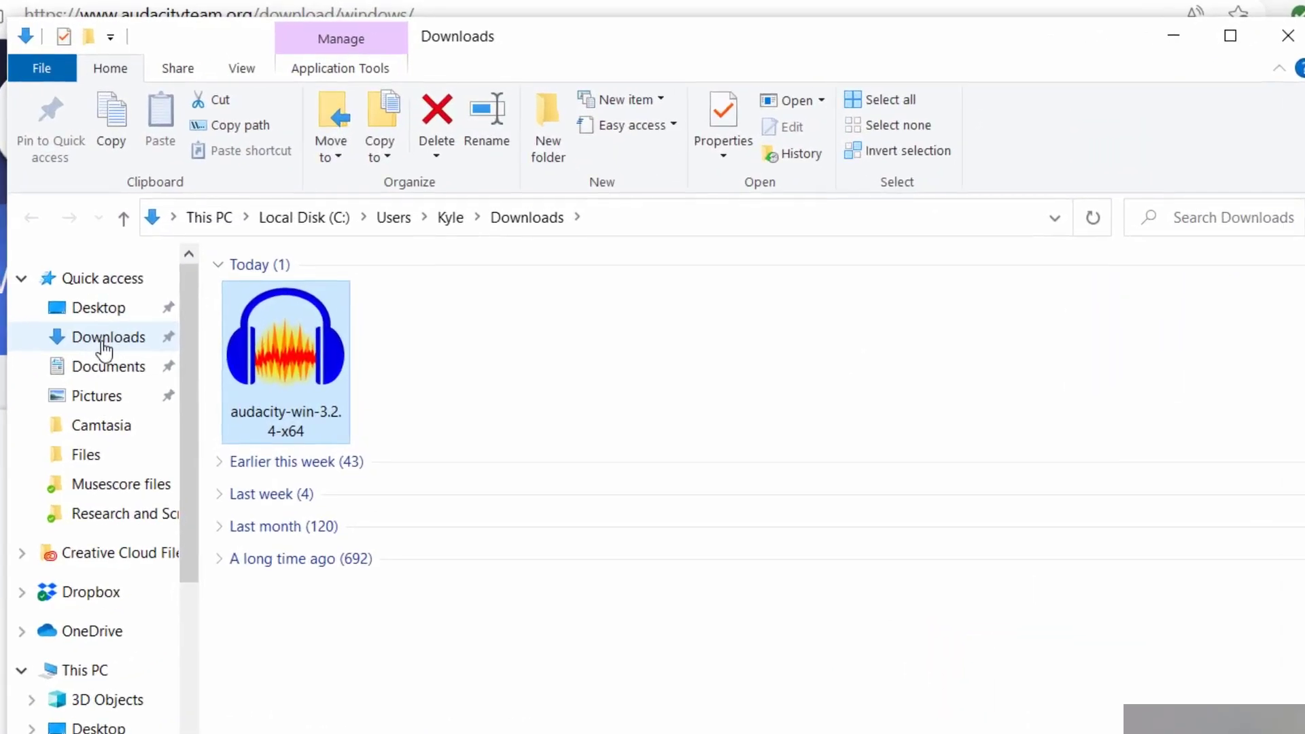
mouse_move(307, 354)
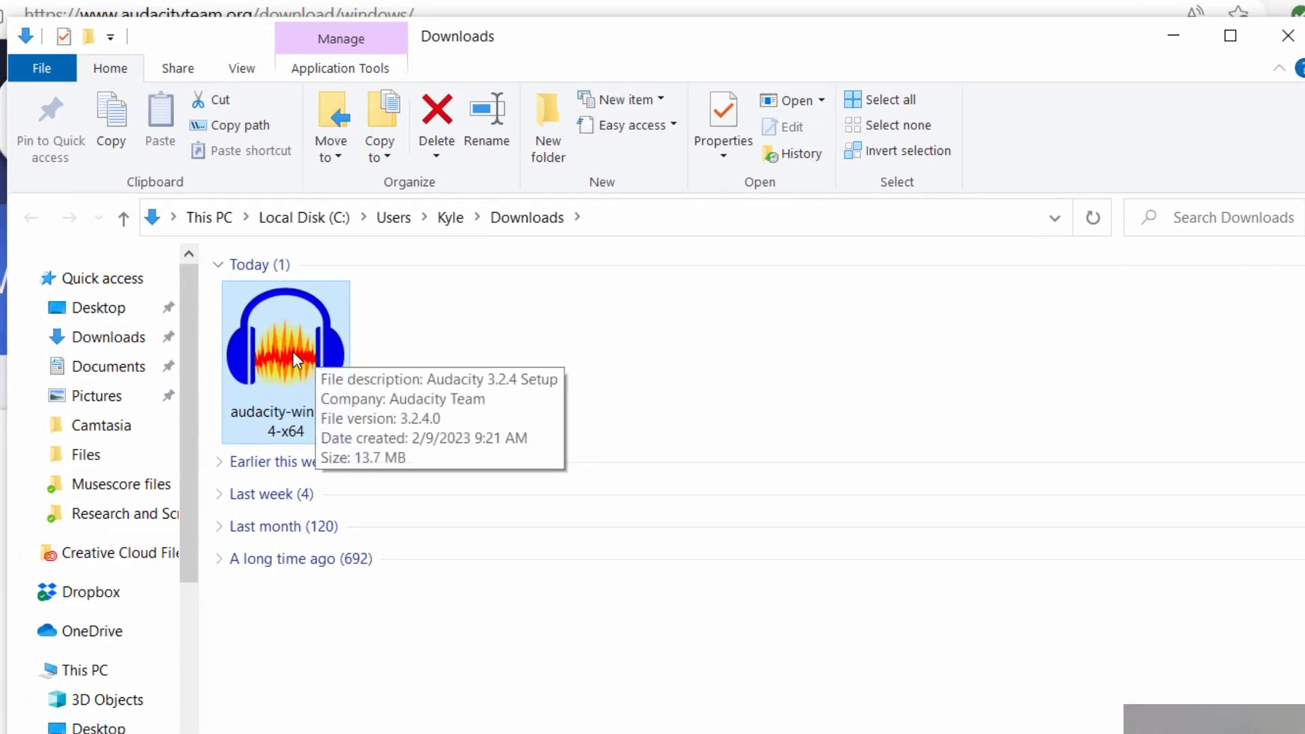
double_click(293, 352)
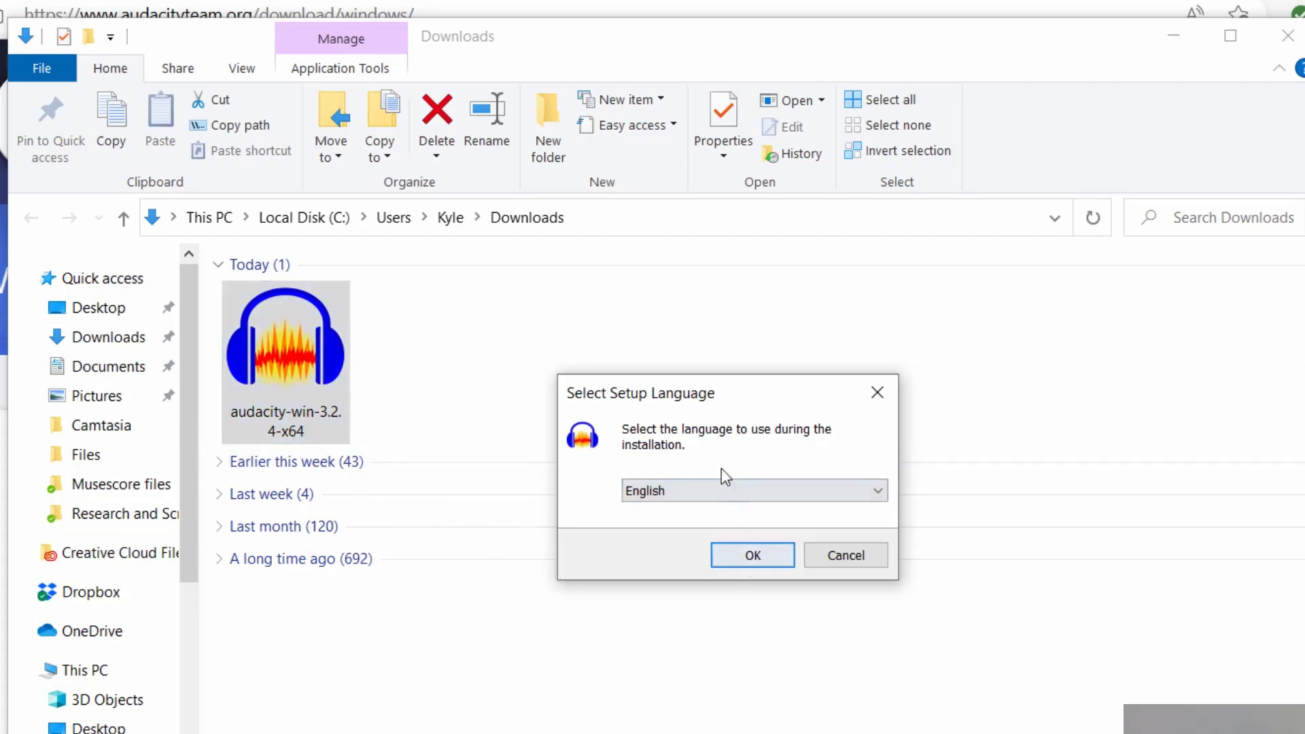
Choose English setup, keeping the default install folder and the desktop shortcut option.
left_click(753, 555)
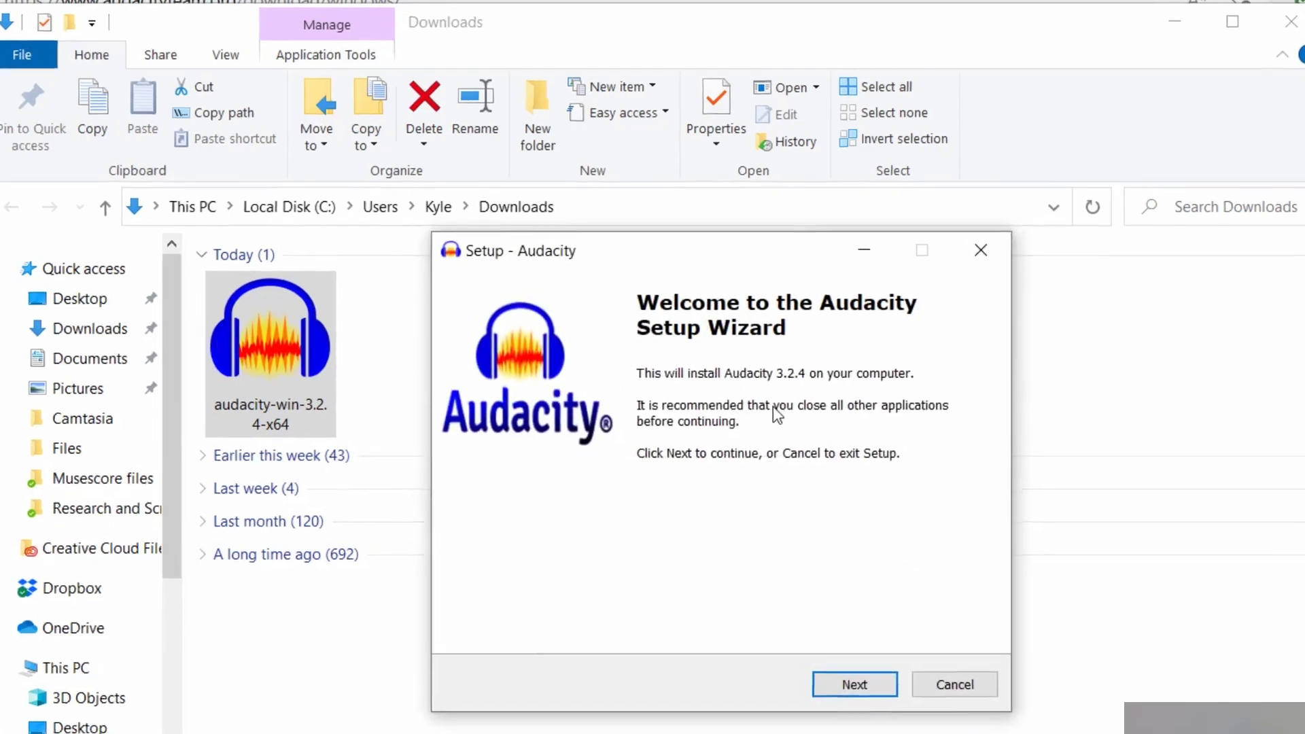
left_click(832, 668)
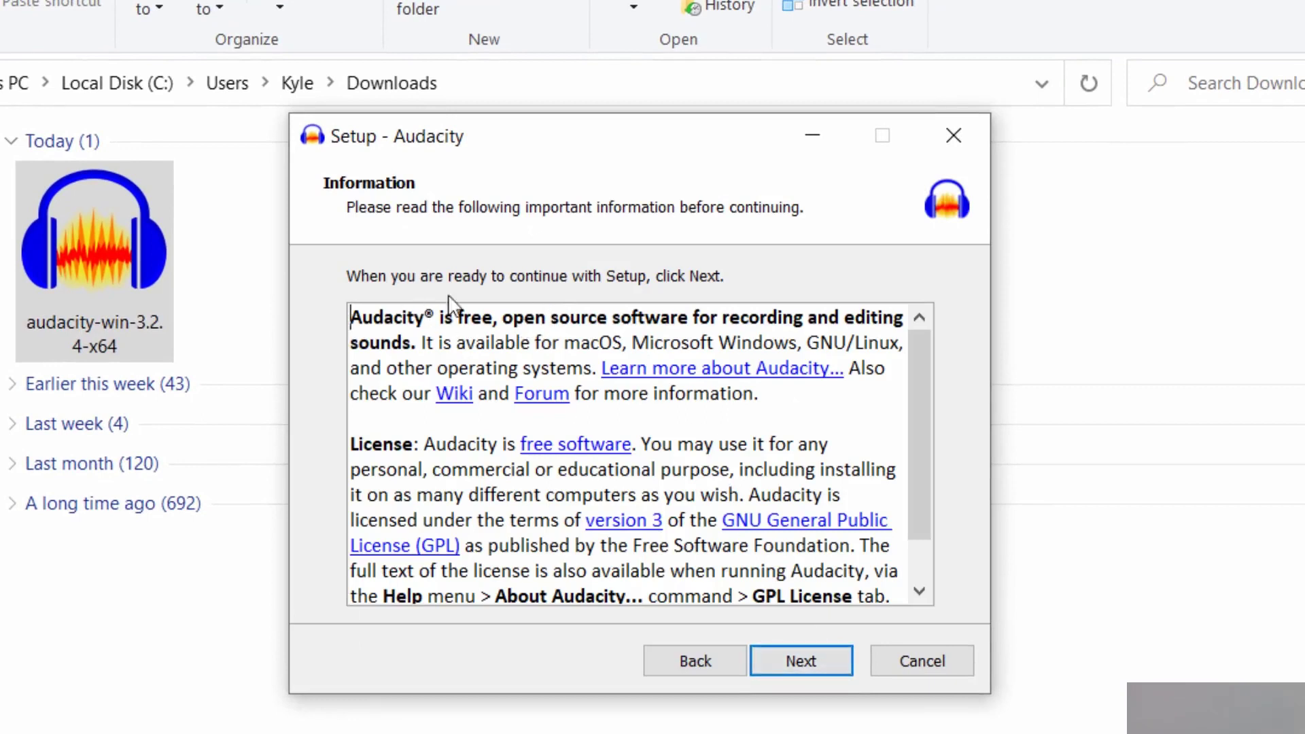
left_click(802, 661)
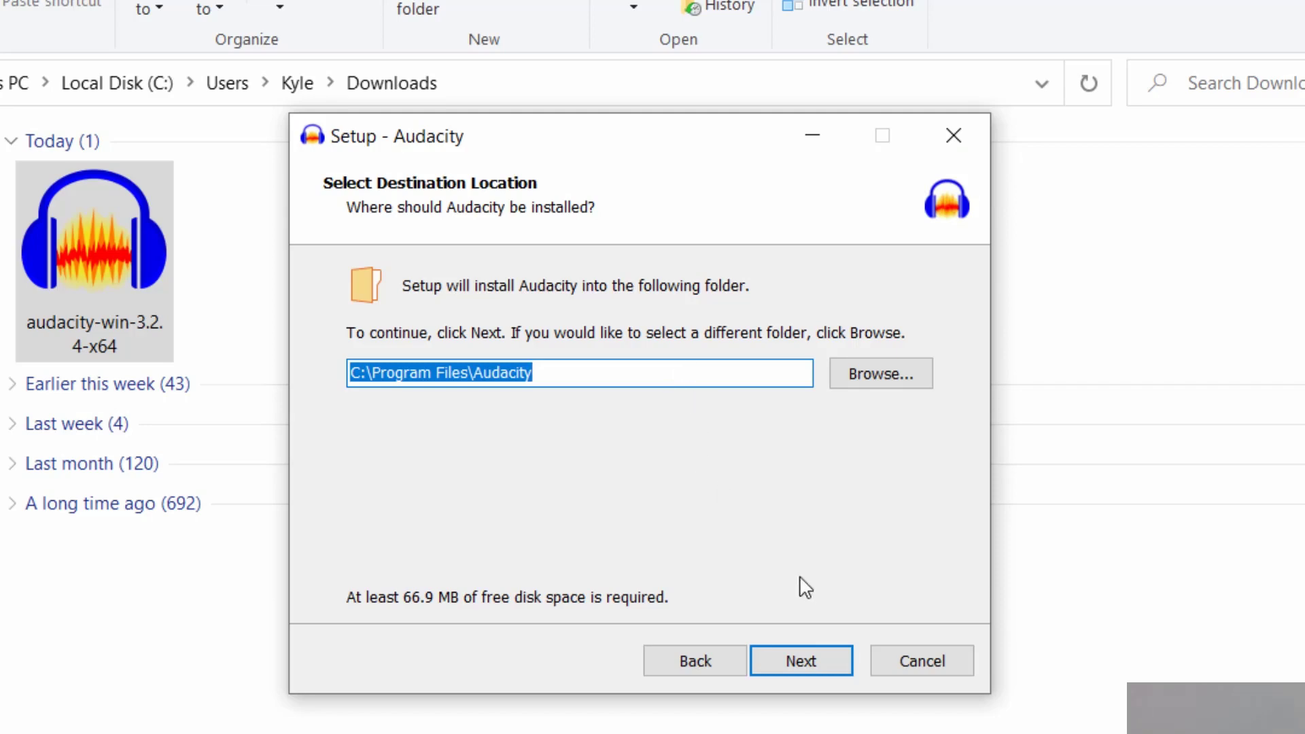
left_click(806, 658)
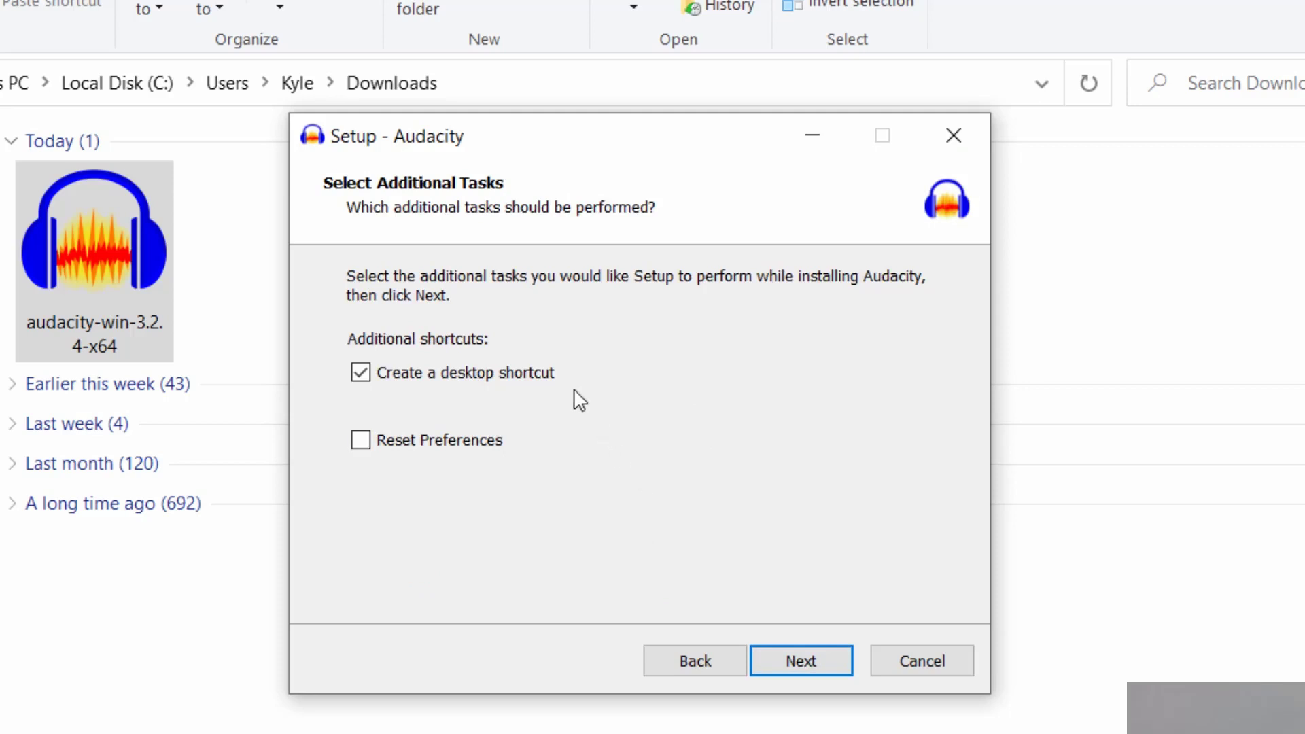
left_click(808, 668)
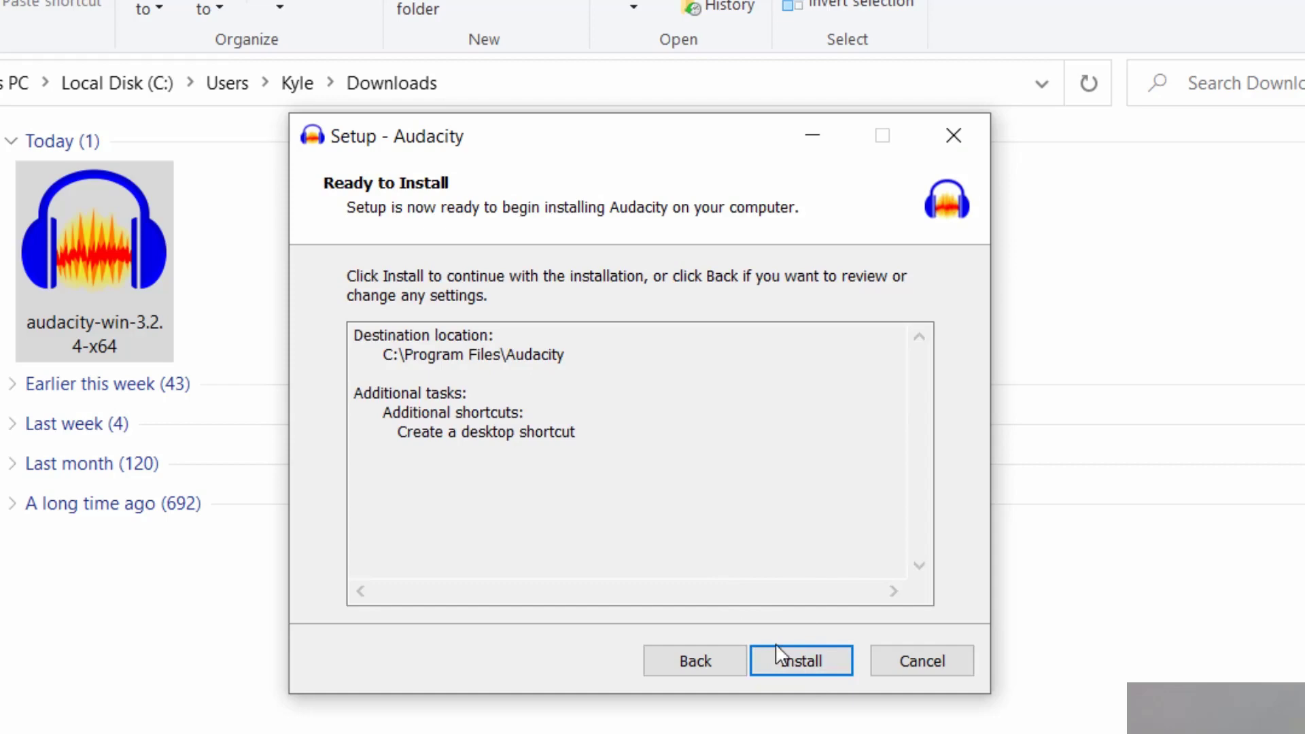
Install Audacity 3.2.4 and finish setup with Launch Audacity ticked.
left_click(792, 662)
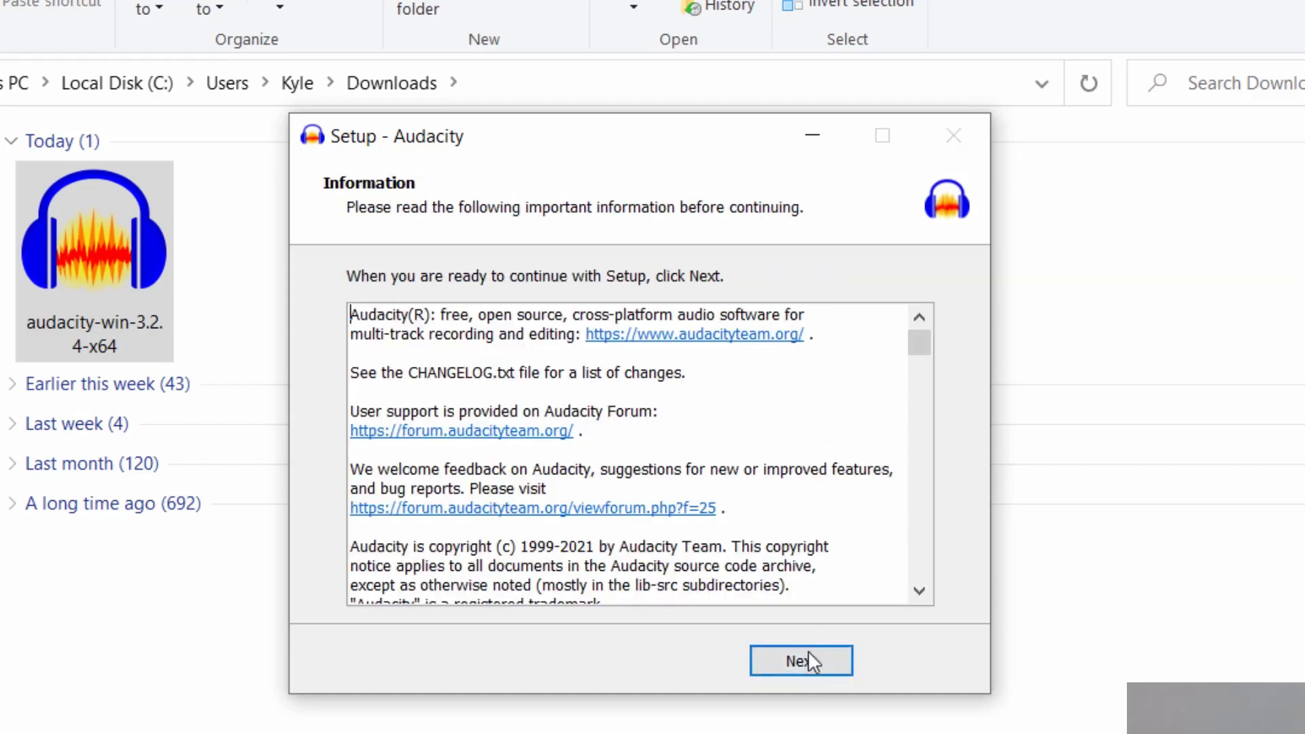
mouse_move(921, 353)
left_mouse_down()
mouse_move(919, 383)
mouse_move(923, 329)
left_mouse_up()
left_click(836, 663)
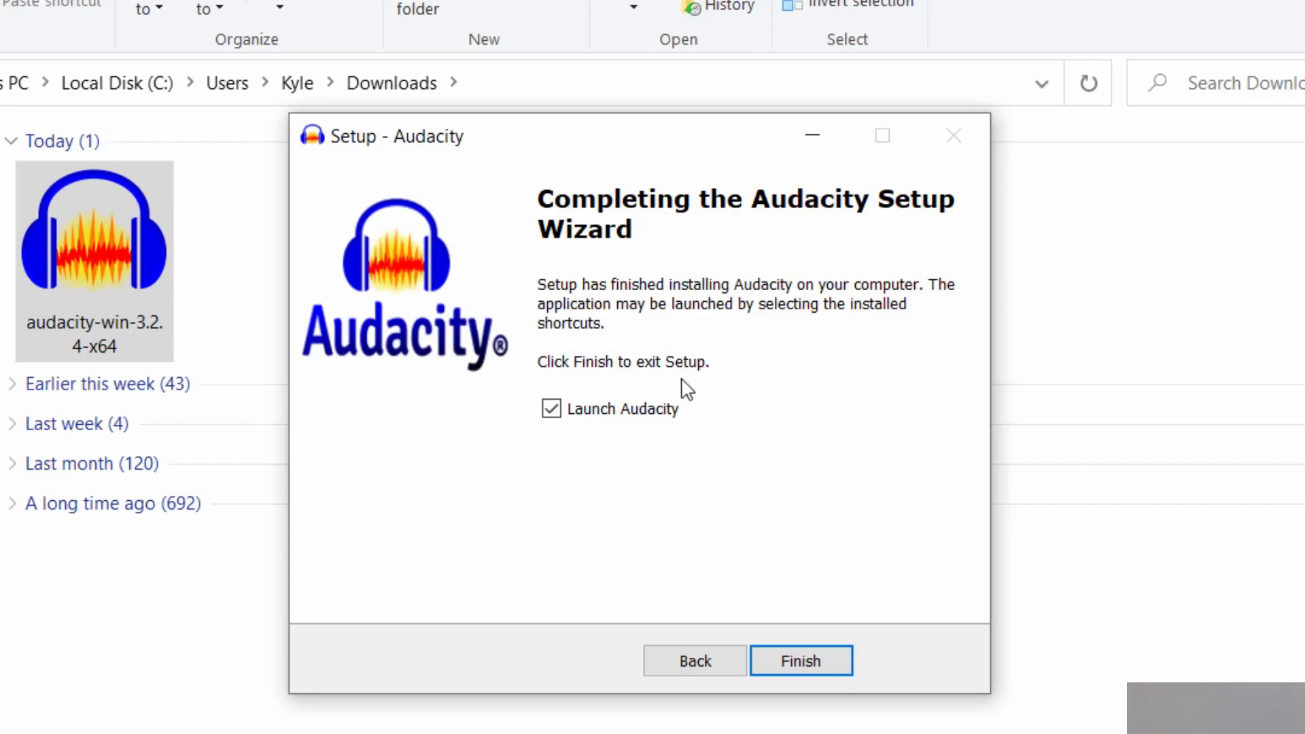
left_click(799, 660)
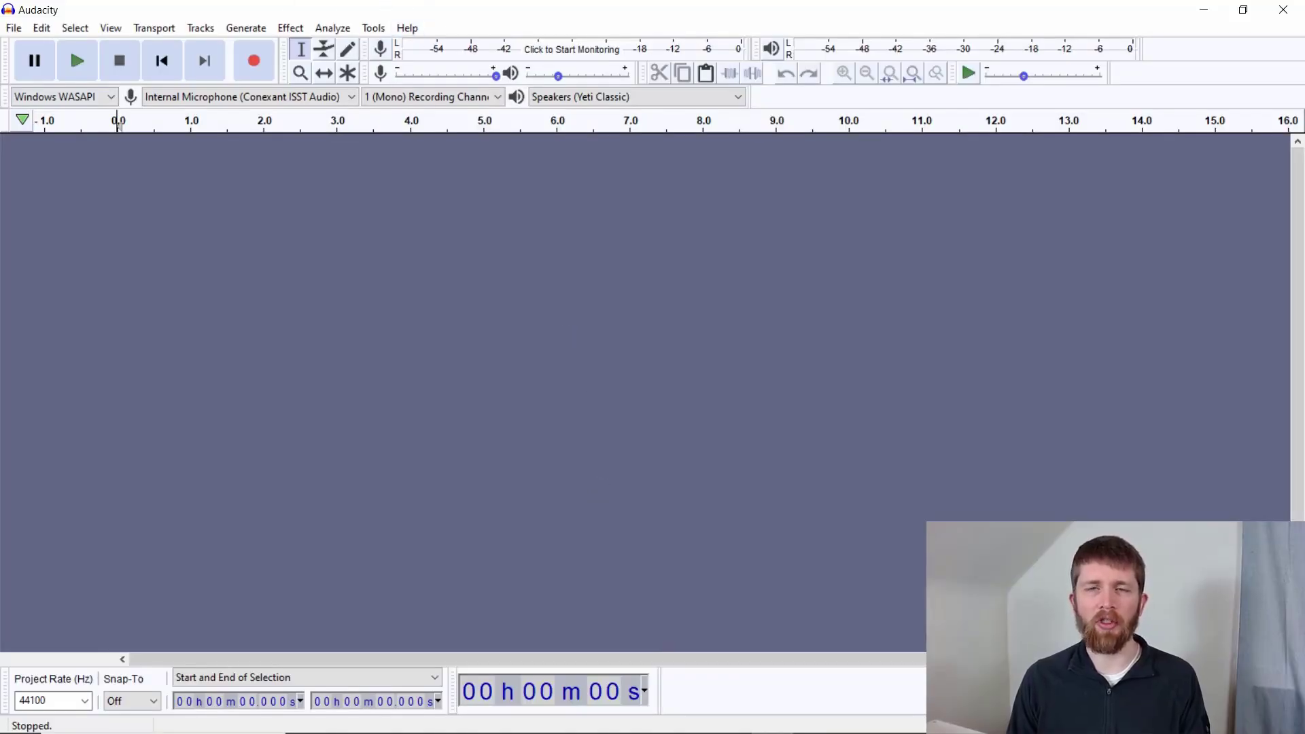
Close the freshly launched Audacity and reopen it from the new desktop shortcut.
left_click(1283, 10)
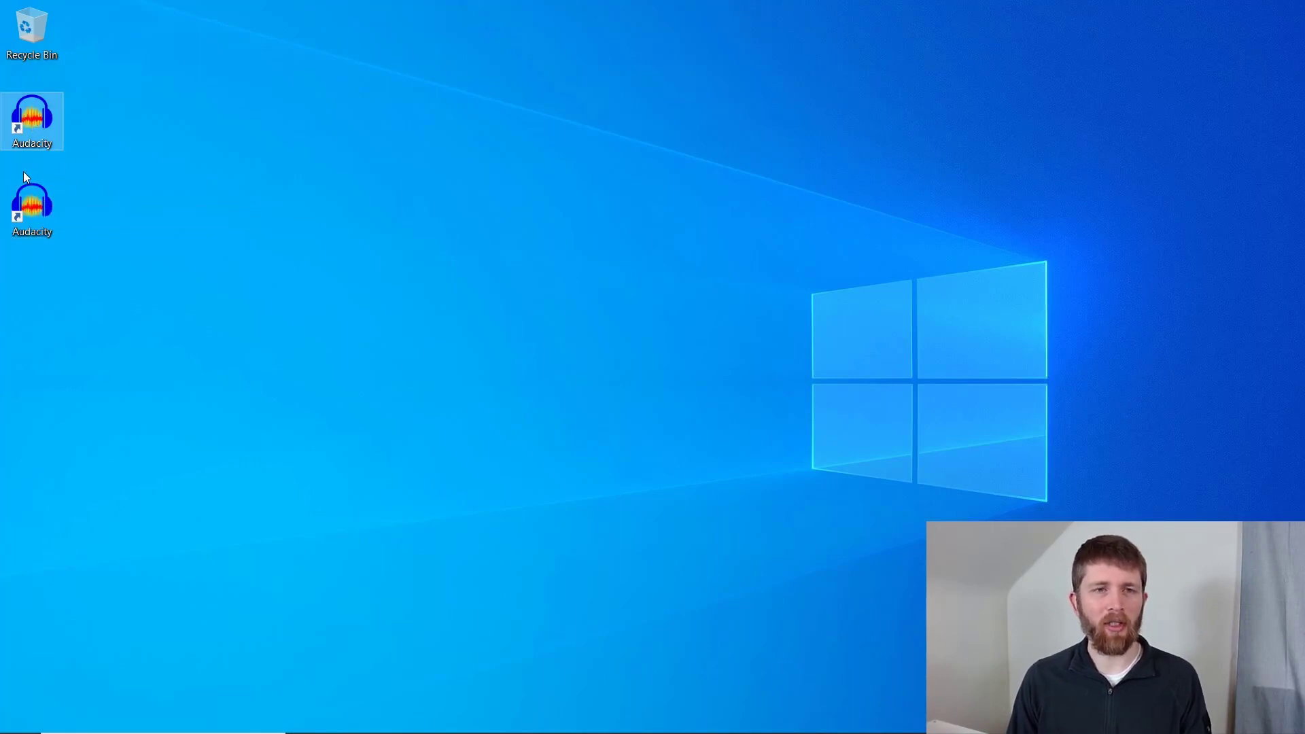
left_click(30, 216)
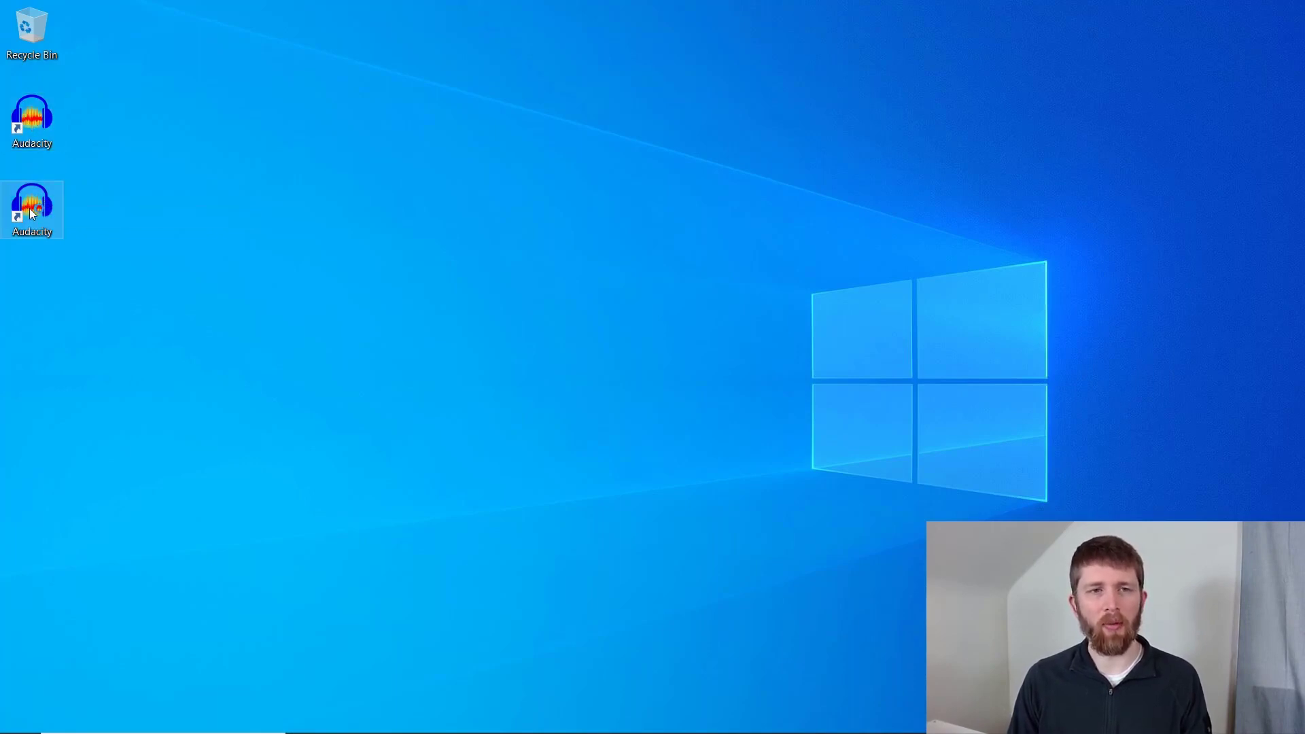
double_click(29, 208)
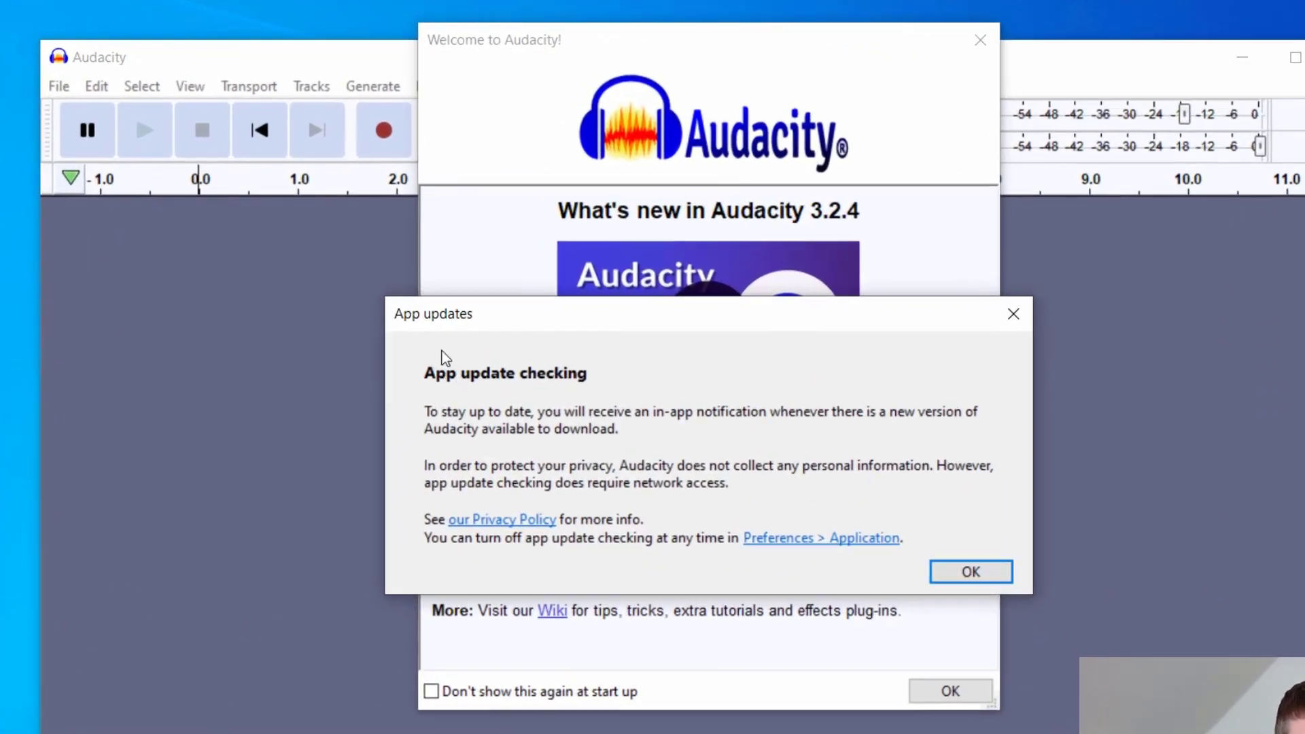
Dismiss the update notice, continue past incompatible plugins, and close the 3.2.4 welcome screen.
left_click(969, 571)
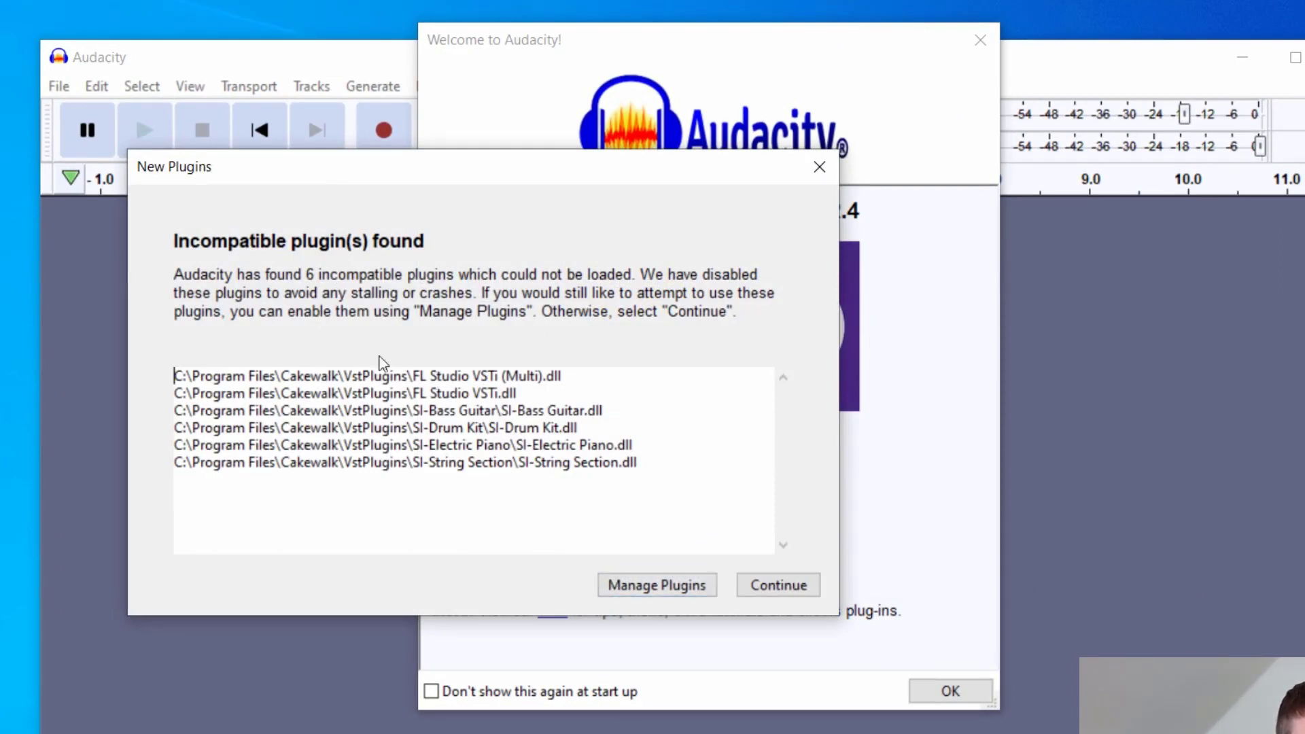
left_click(771, 590)
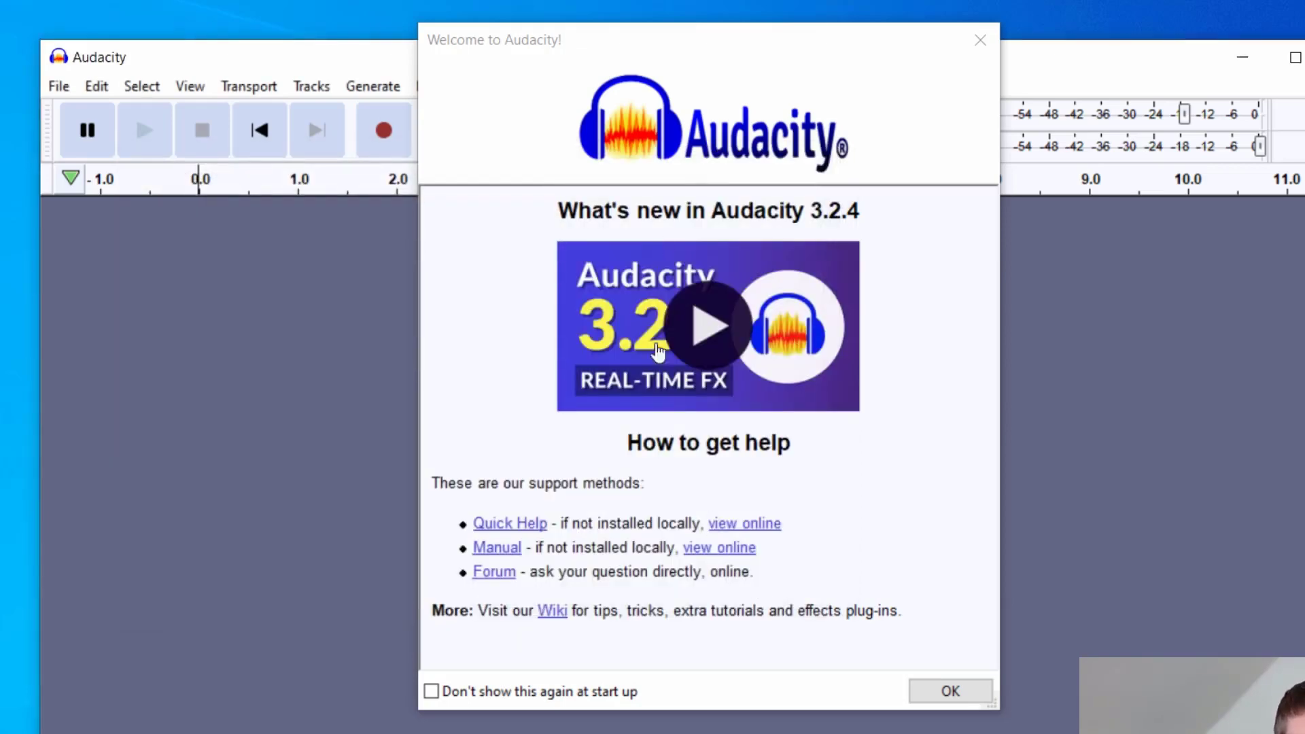
left_click(949, 690)
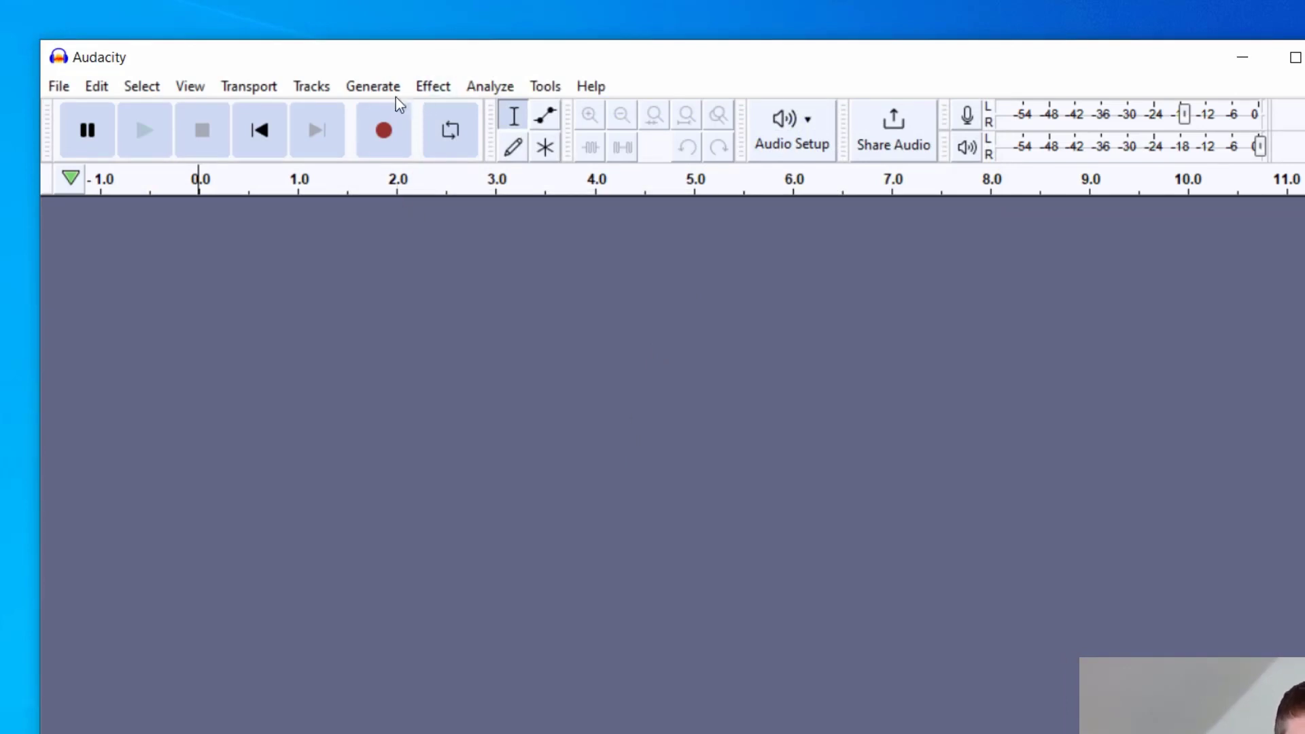
left_click(594, 87)
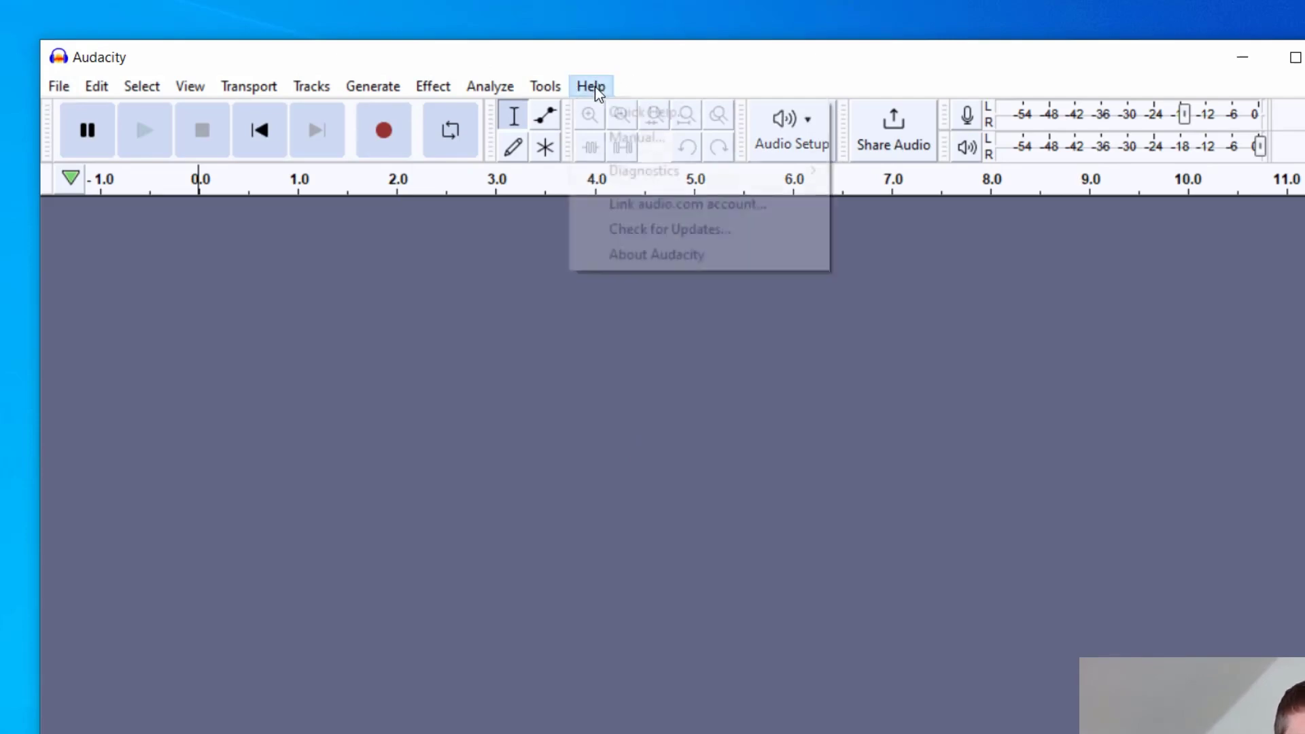
left_click(664, 255)
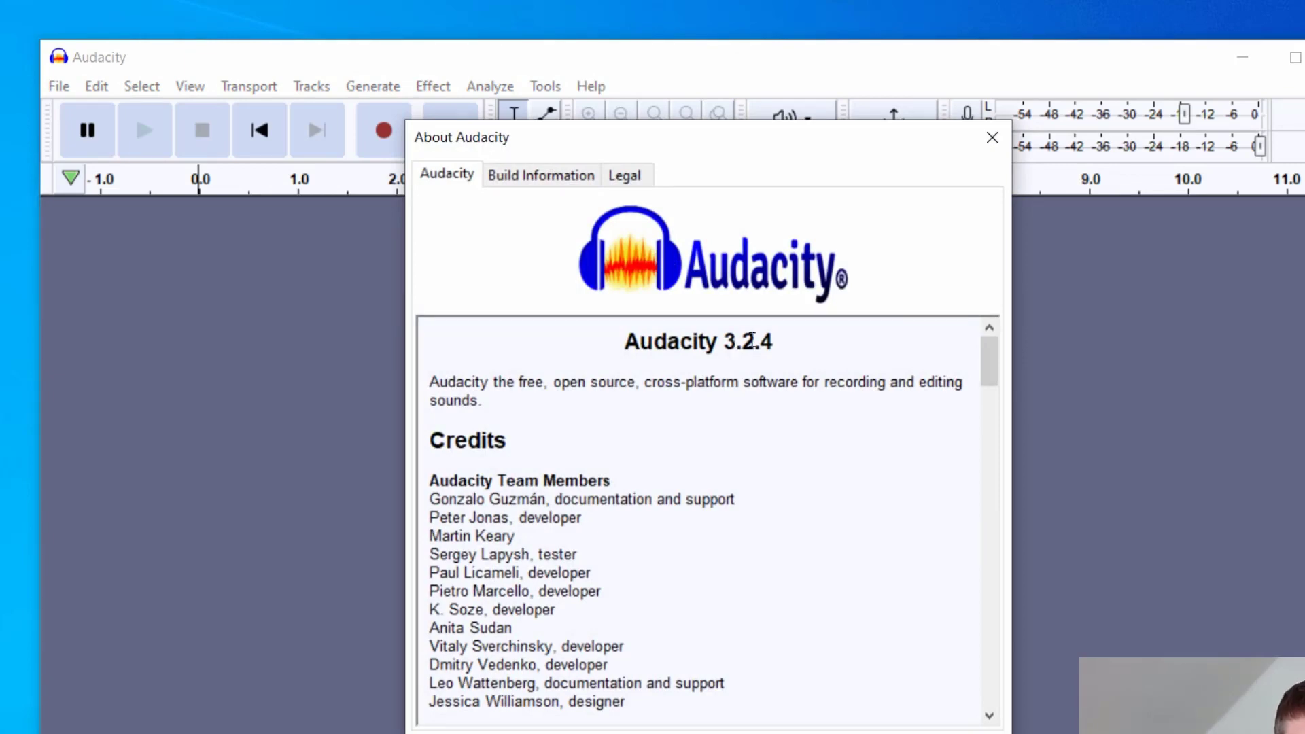
key("Escape")
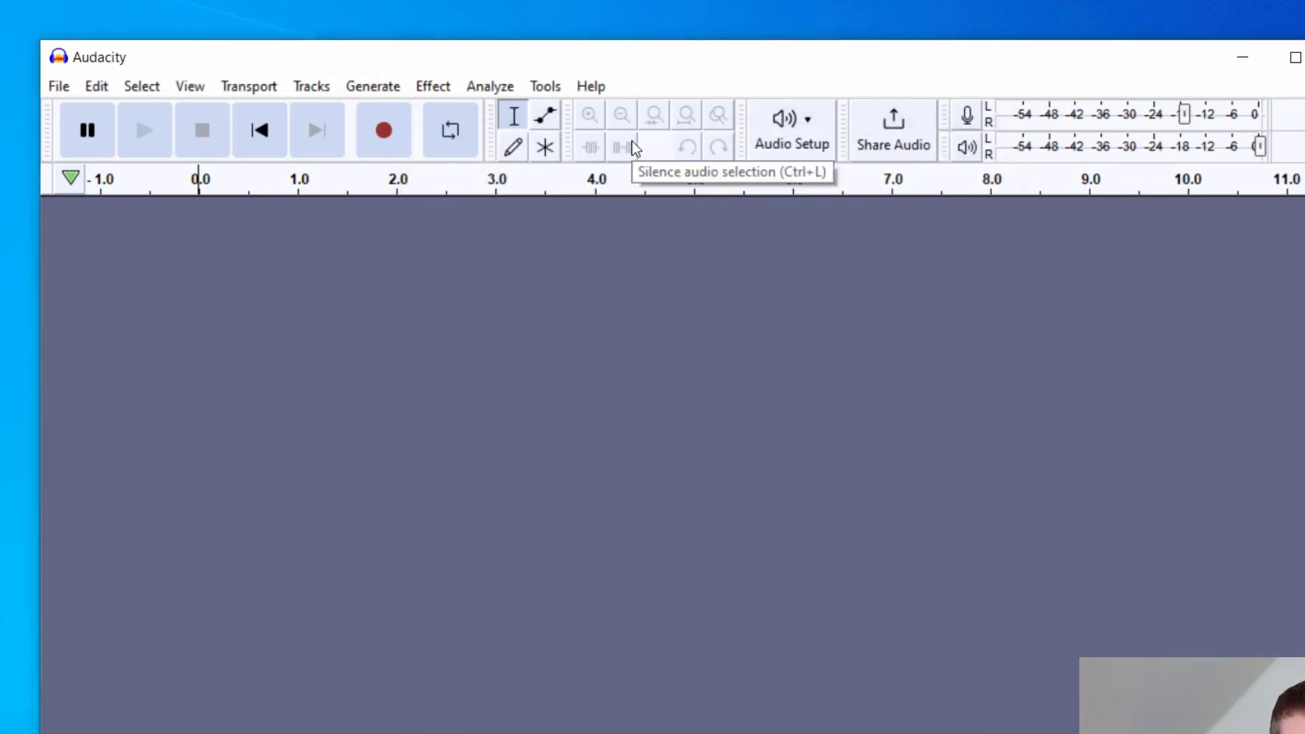